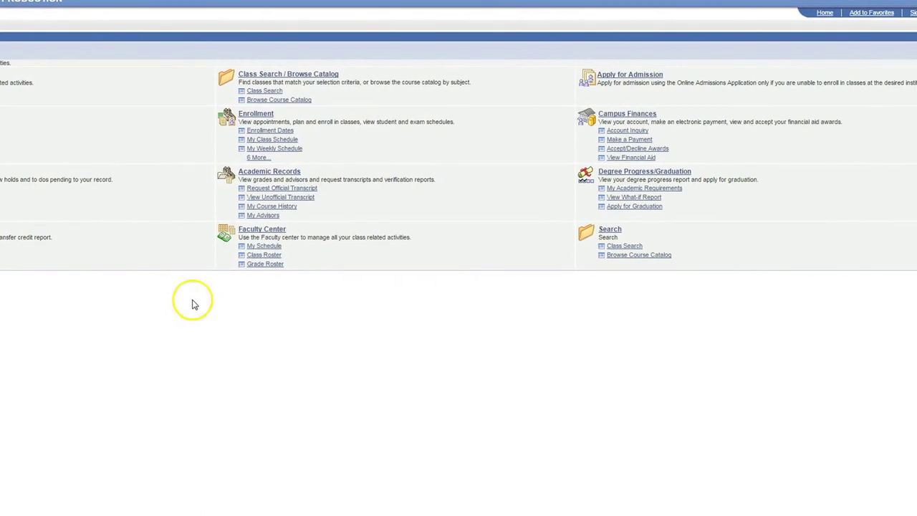
# Open the teaching schedule in the Faculty Center.
pyautogui.click(267, 233)
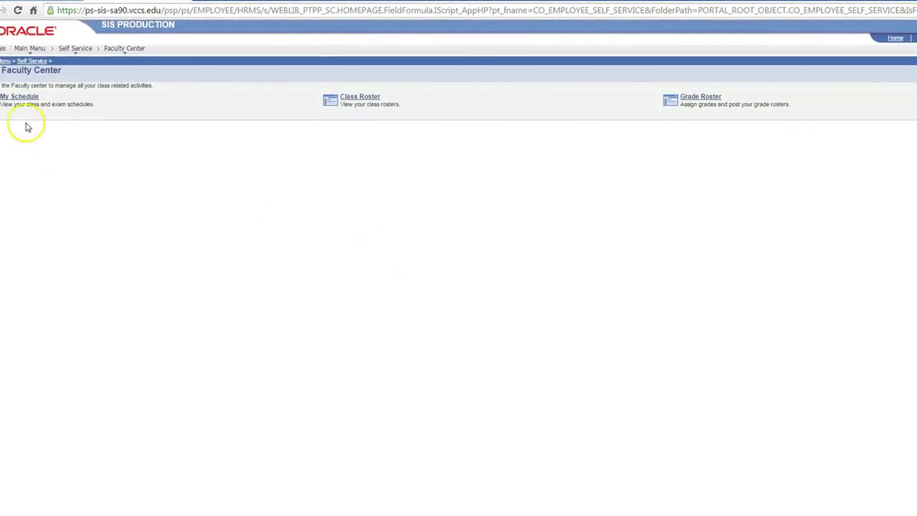
pyautogui.click(18, 98)
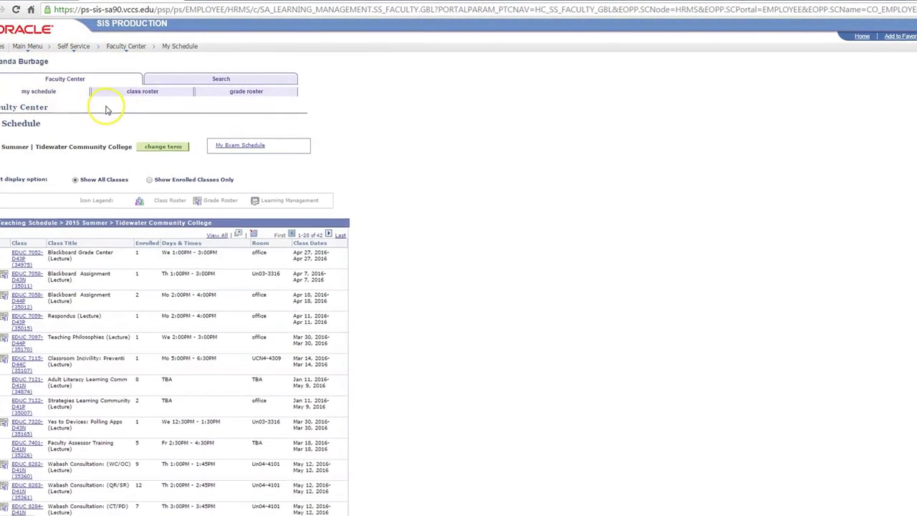
# Look through the classes in the 2015 Summer teaching schedule and the options for changing term and showing more classes.
pyautogui.scroll(-3, 89, 254)
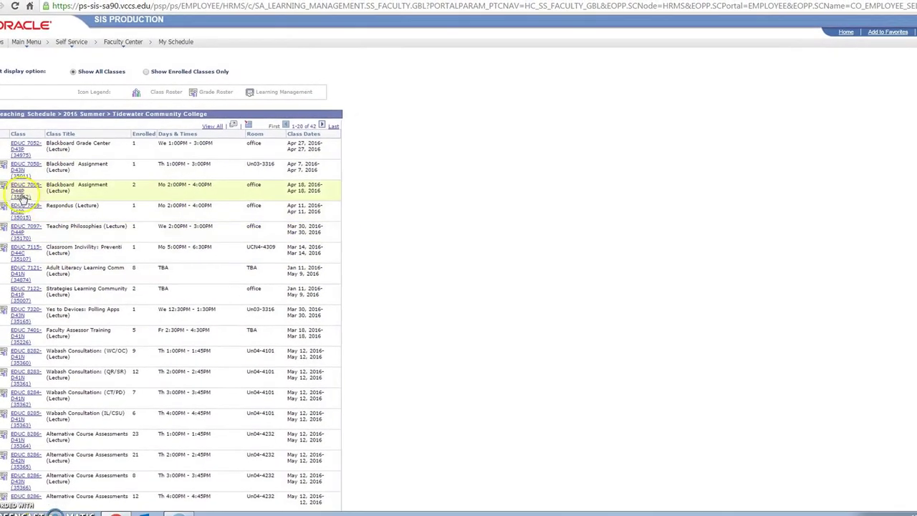
pyautogui.scroll(-5, 27, 265)
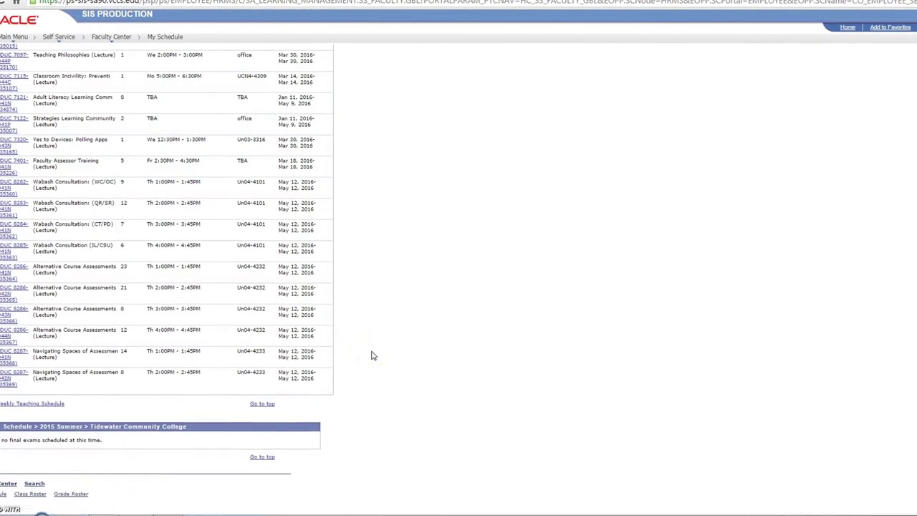
pyautogui.scroll(5, 373, 355)
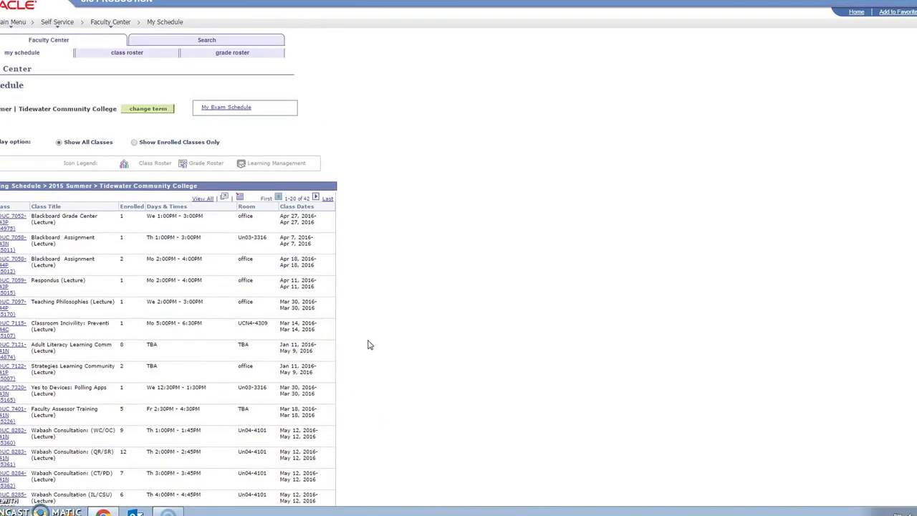
pyautogui.click(345, 341)
pyautogui.click(351, 351)
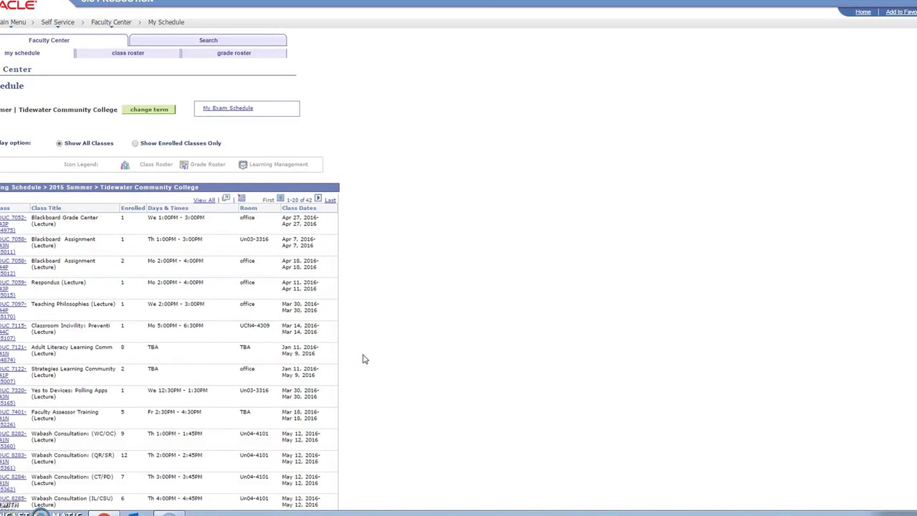
pyautogui.click(157, 378)
pyautogui.scroll(-4, 157, 378)
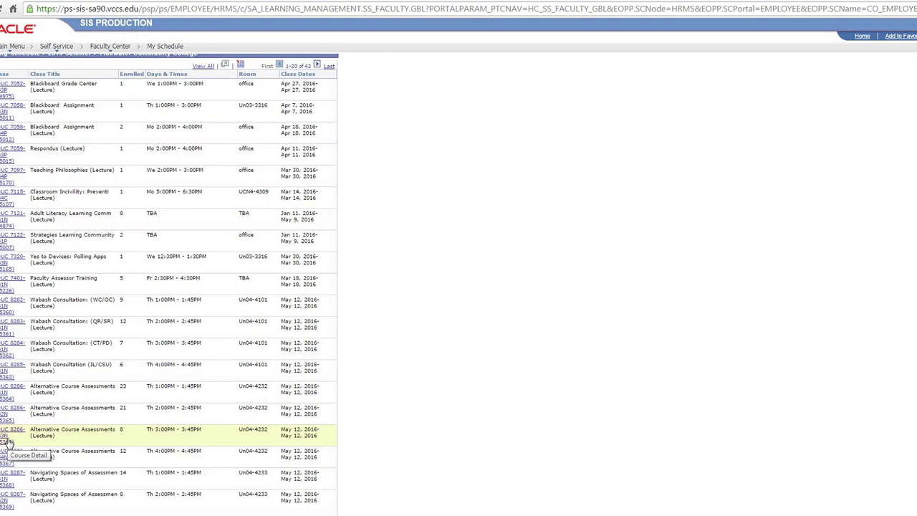
pyautogui.scroll(4, 33, 412)
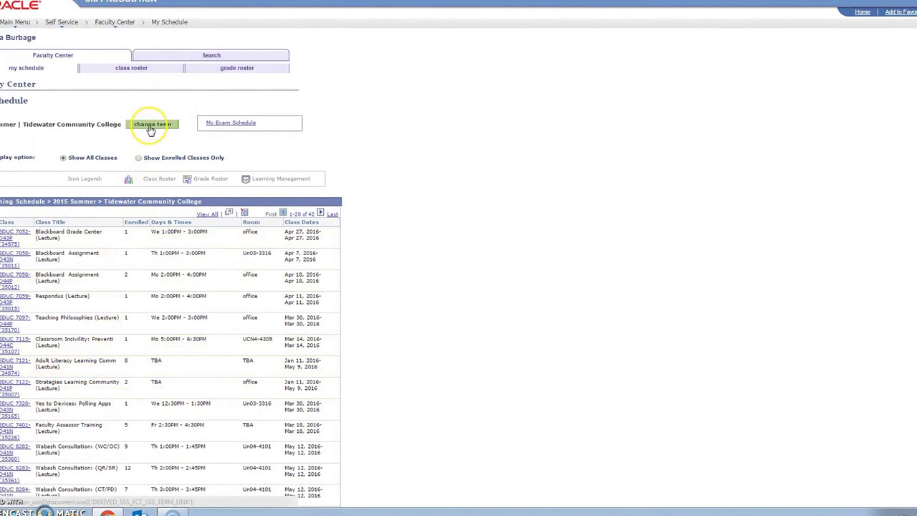
pyautogui.click(151, 127)
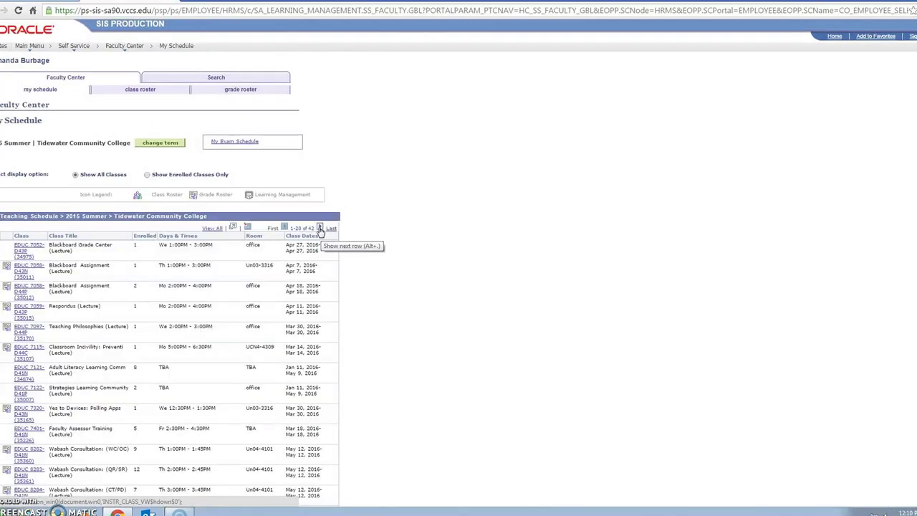
pyautogui.click(213, 230)
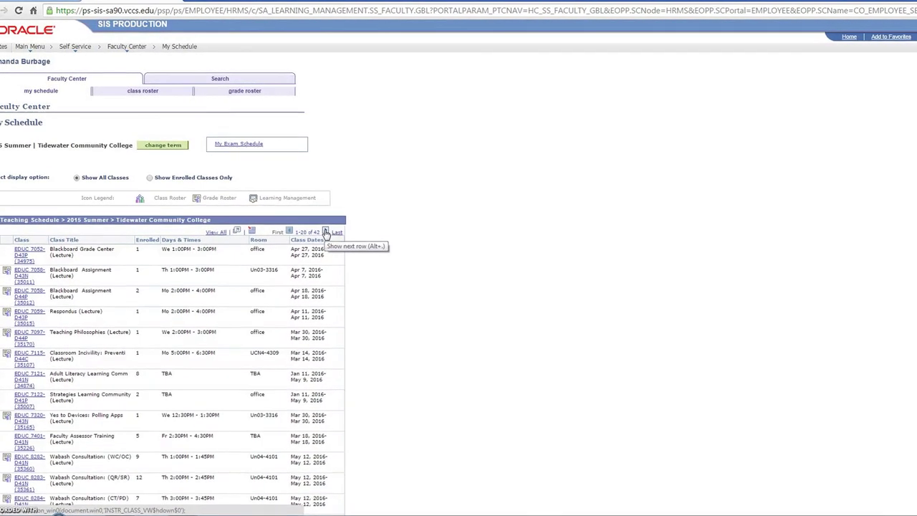
# Open the grade roster of Alternative Course Assessments, EDUC 8286-D43N, from the teaching schedule.
pyautogui.scroll(-5, 43, 314)
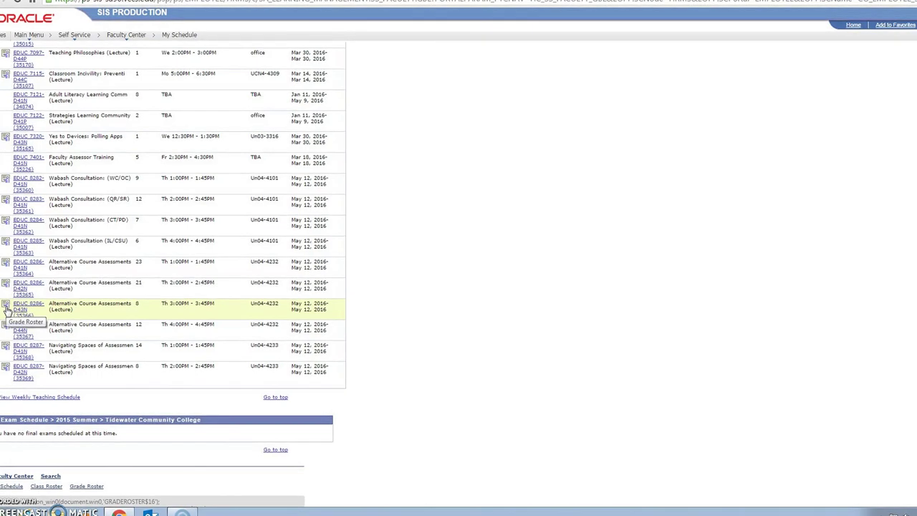
pyautogui.click(5, 305)
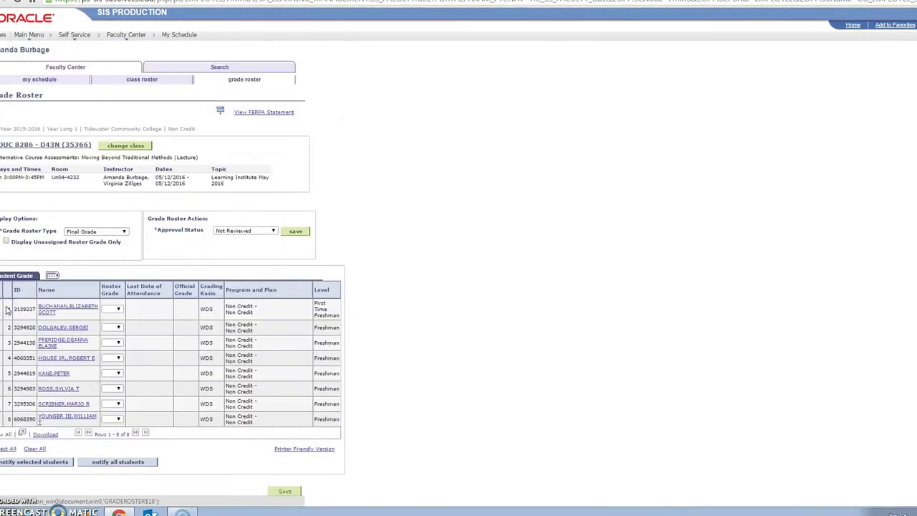
pyautogui.click(15, 308)
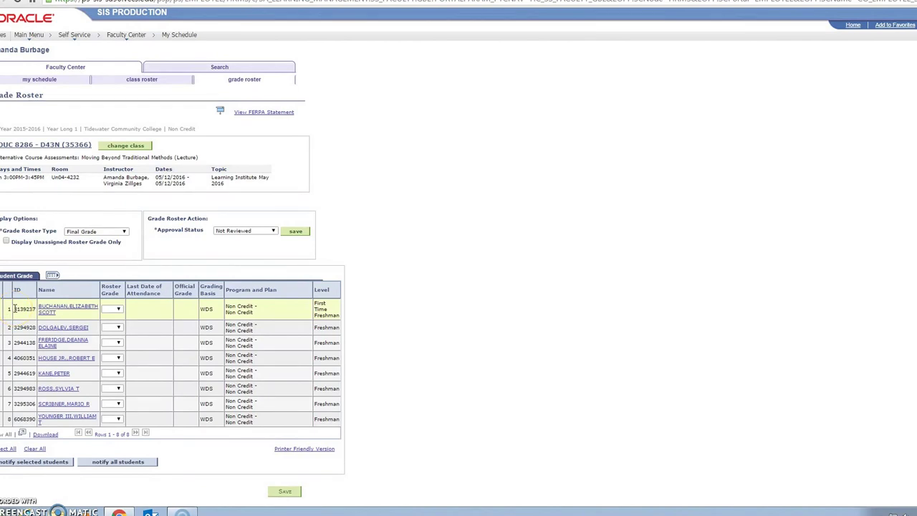
pyautogui.click(117, 309)
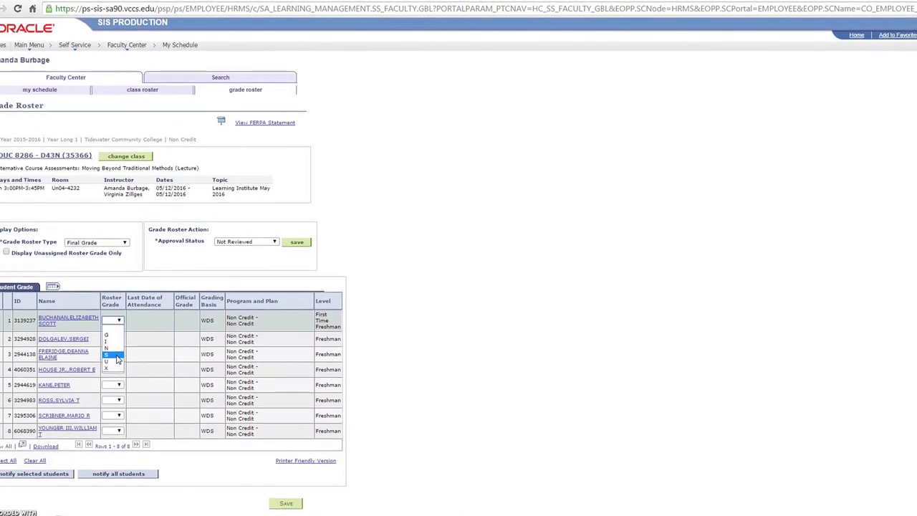
pyautogui.click(116, 356)
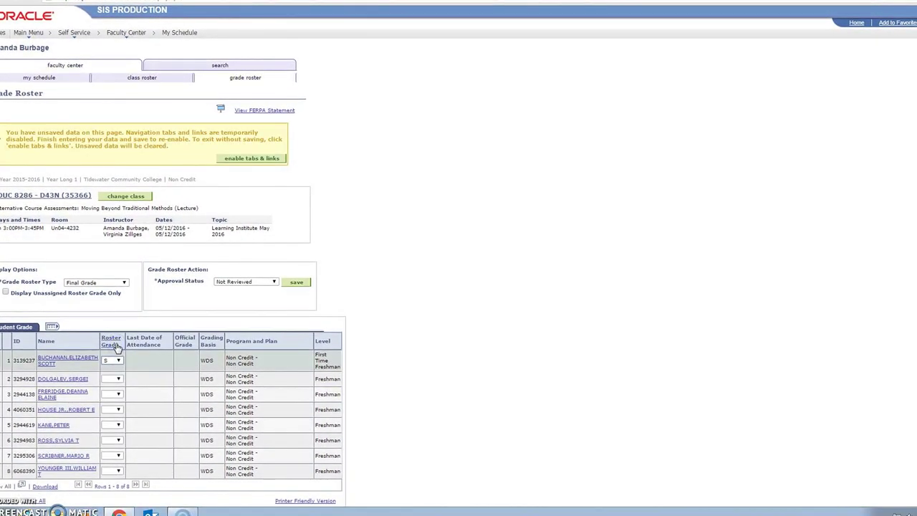
pyautogui.click(117, 359)
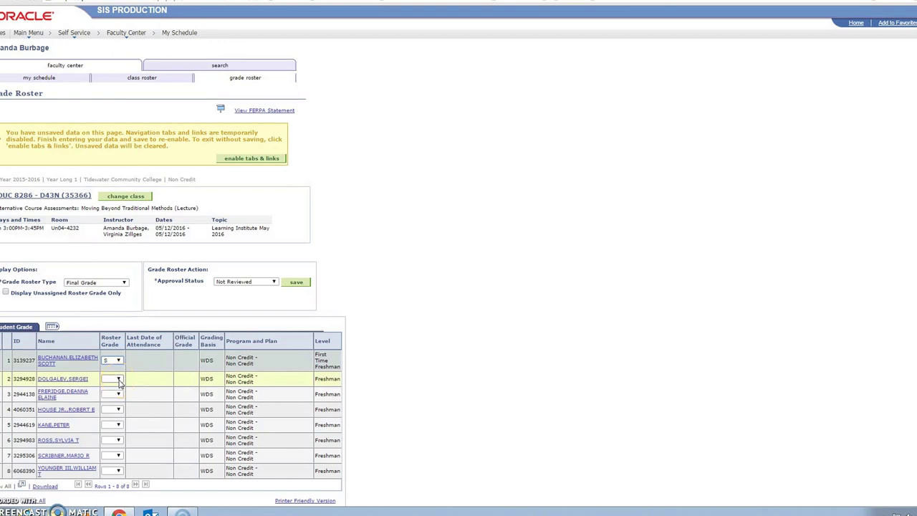
pyautogui.click(118, 380)
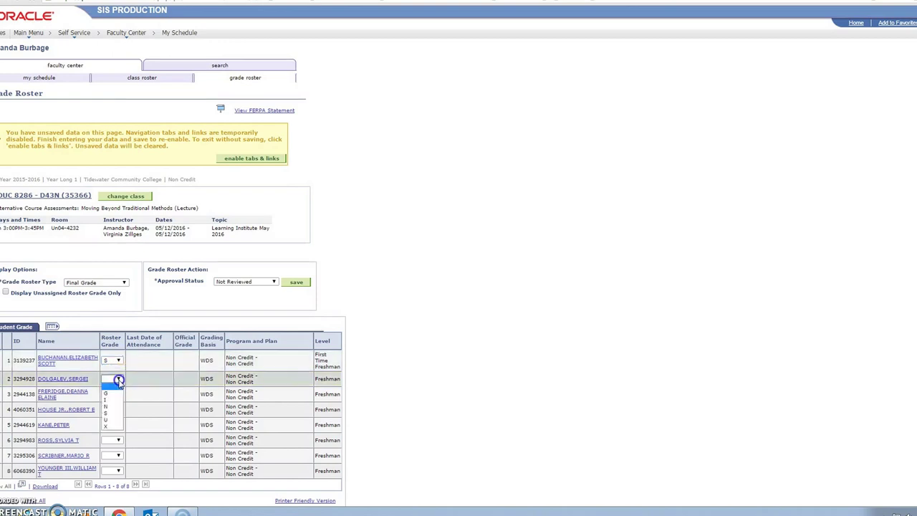
pyautogui.click(115, 429)
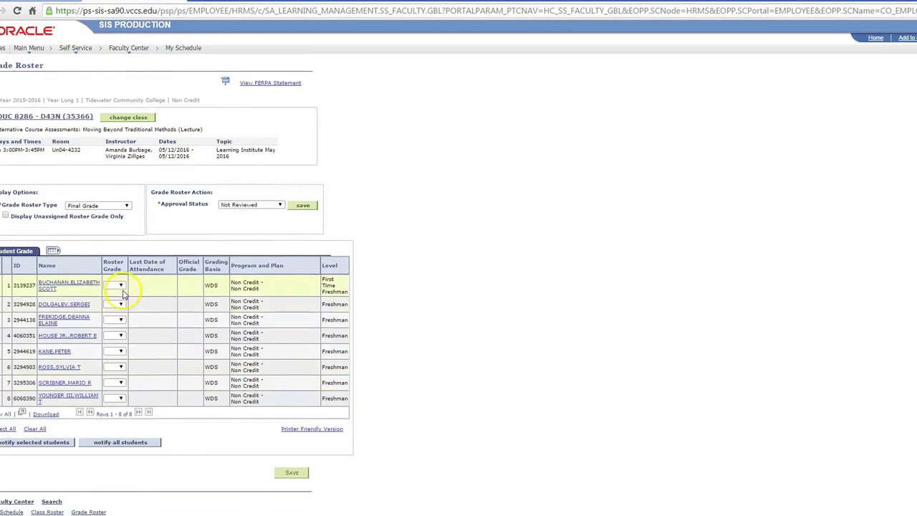
# Assign roster grade S to the student in row 1, X to row 2 and S to row 3.
pyautogui.click(122, 287)
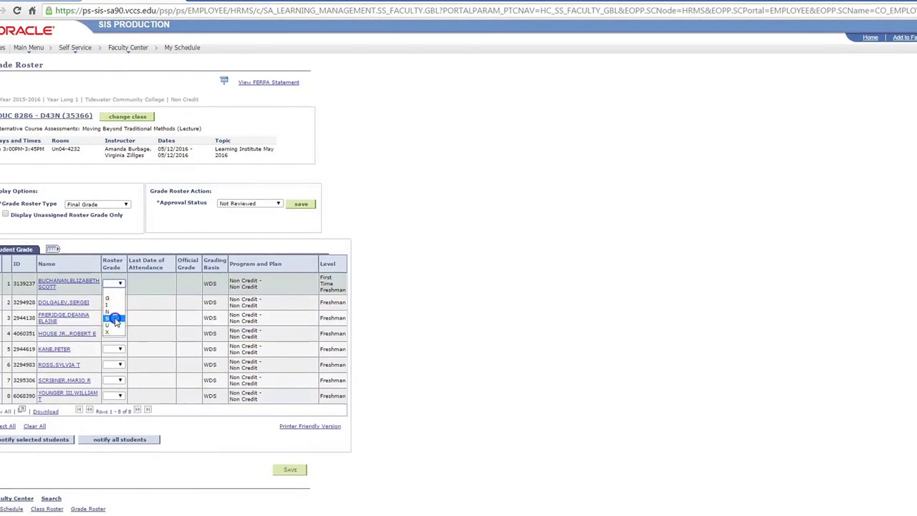
pyautogui.click(114, 317)
pyautogui.click(116, 336)
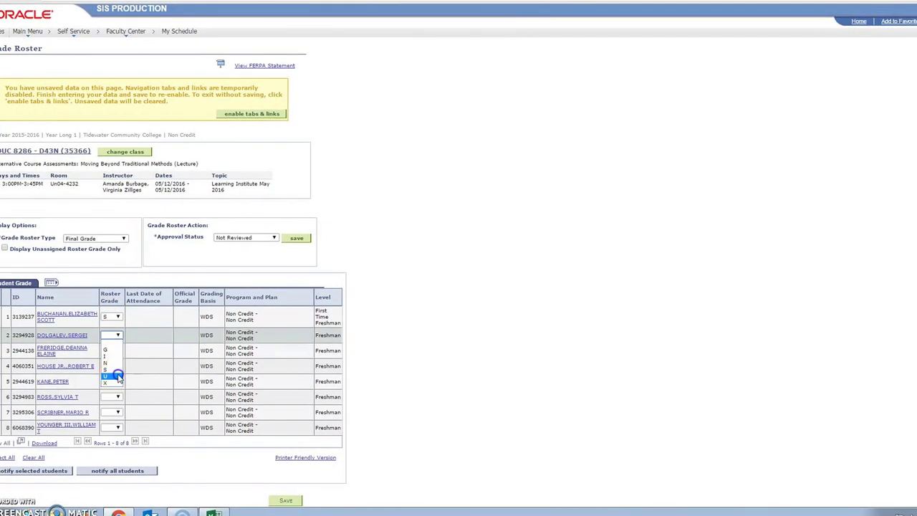
pyautogui.click(115, 375)
pyautogui.click(117, 334)
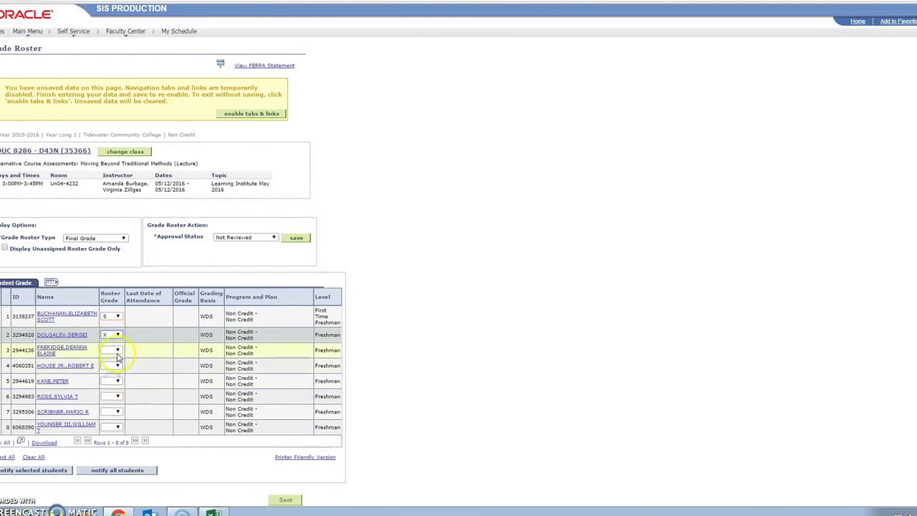
pyautogui.click(118, 351)
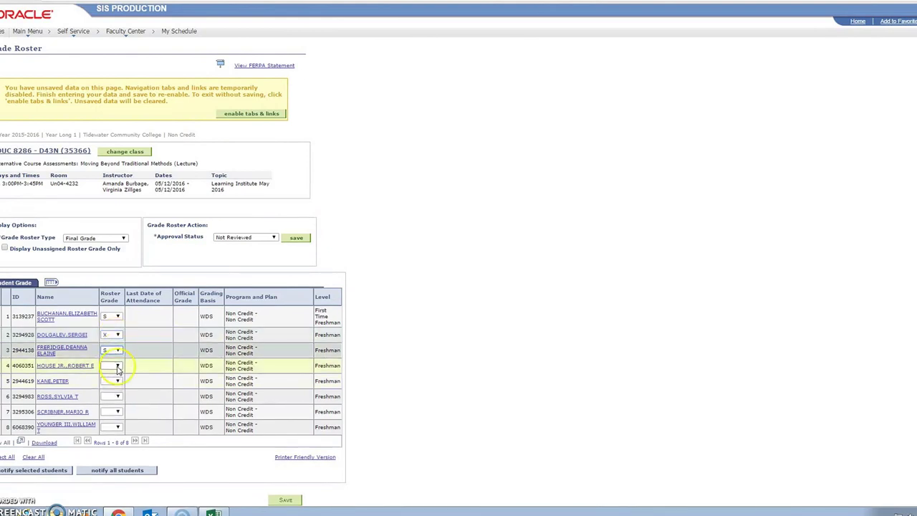
# Assign roster grade X to the students in rows 4, 5 and 6.
pyautogui.click(118, 366)
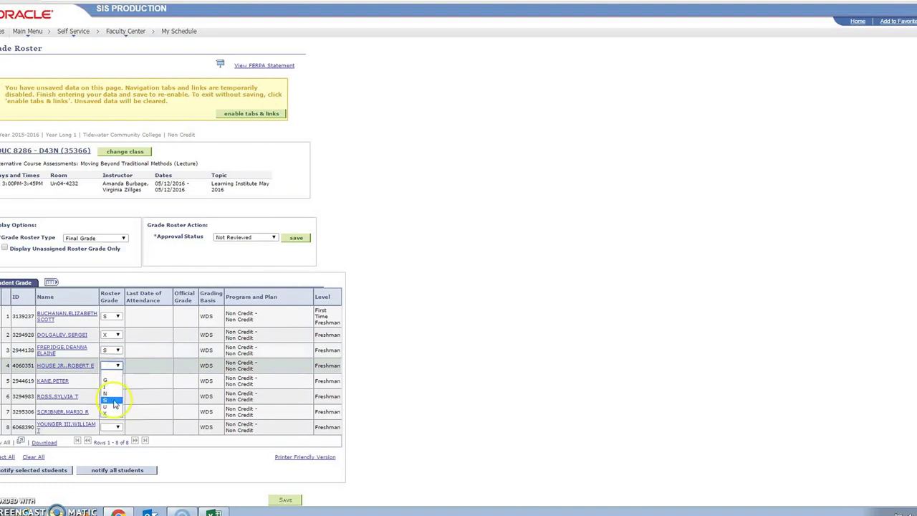
pyautogui.click(113, 414)
pyautogui.click(117, 381)
pyautogui.click(111, 428)
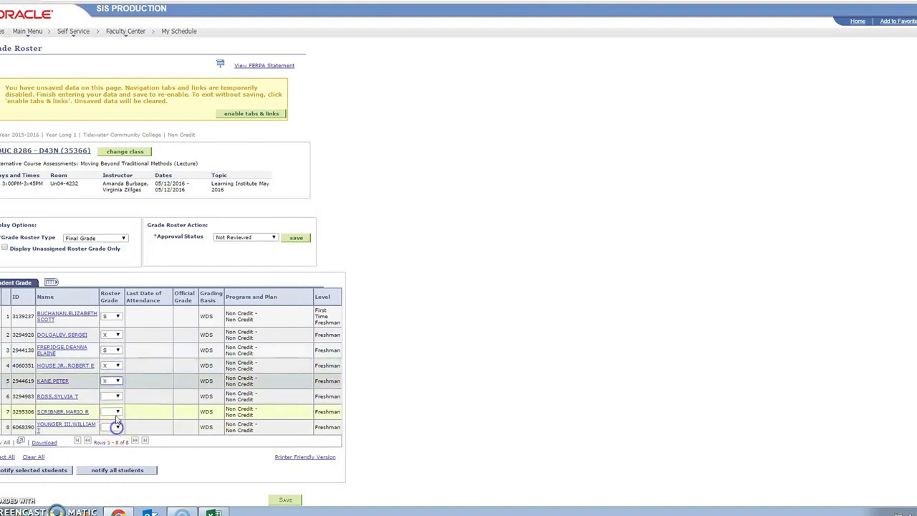
pyautogui.click(117, 397)
pyautogui.click(114, 444)
# Assign roster grade S to the students in rows 7 and 8, and save the grade roster.
pyautogui.click(118, 411)
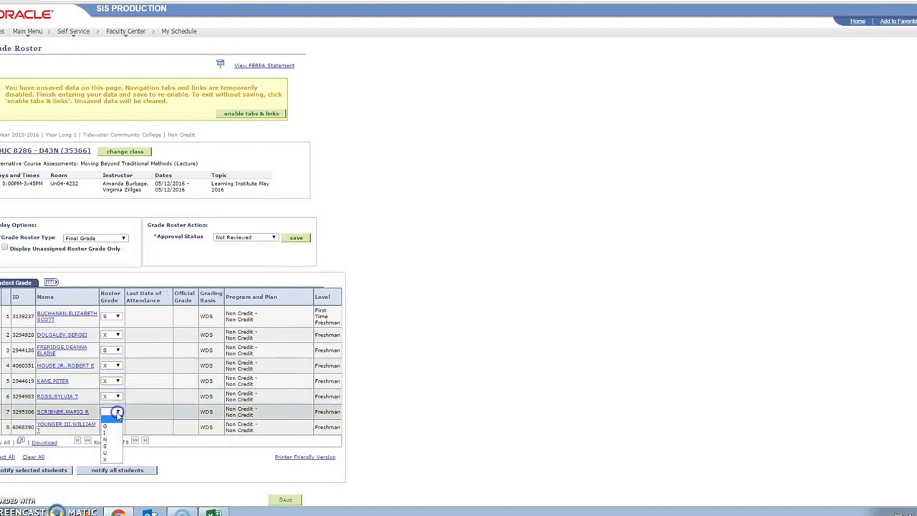
pyautogui.click(112, 446)
pyautogui.click(117, 428)
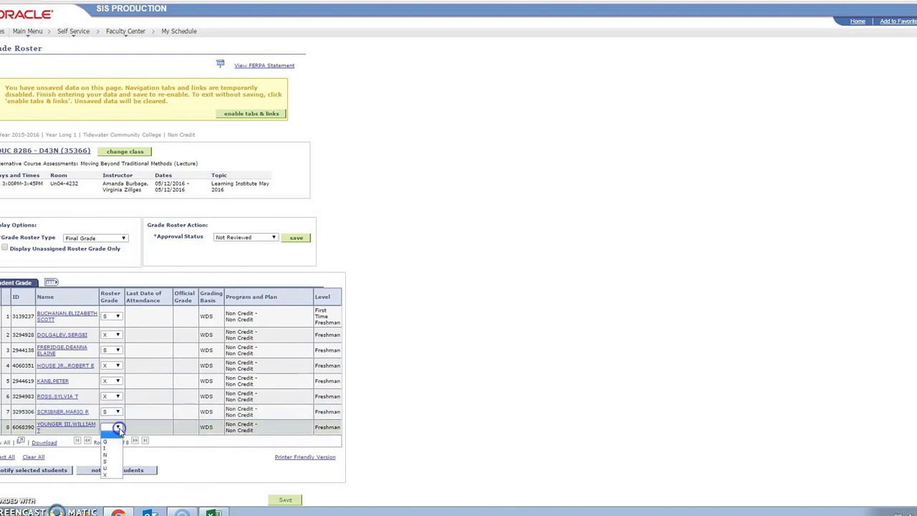
pyautogui.click(109, 463)
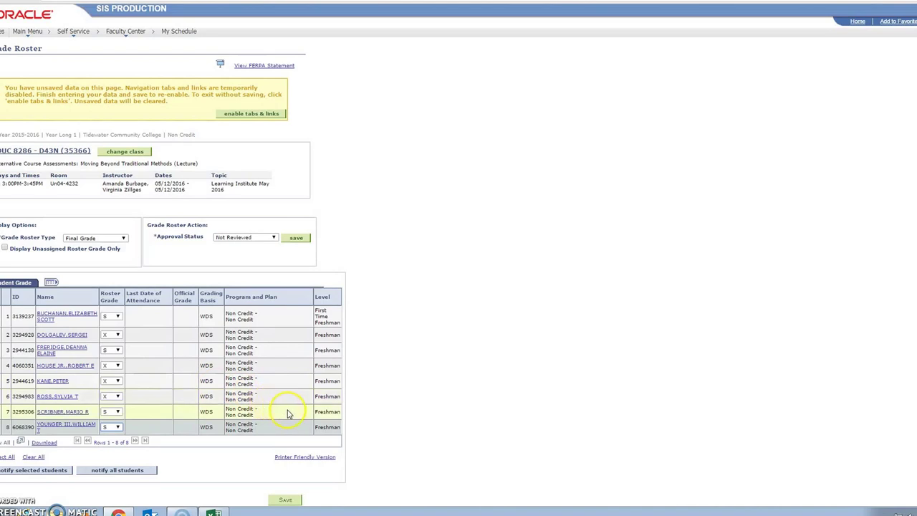
pyautogui.click(295, 238)
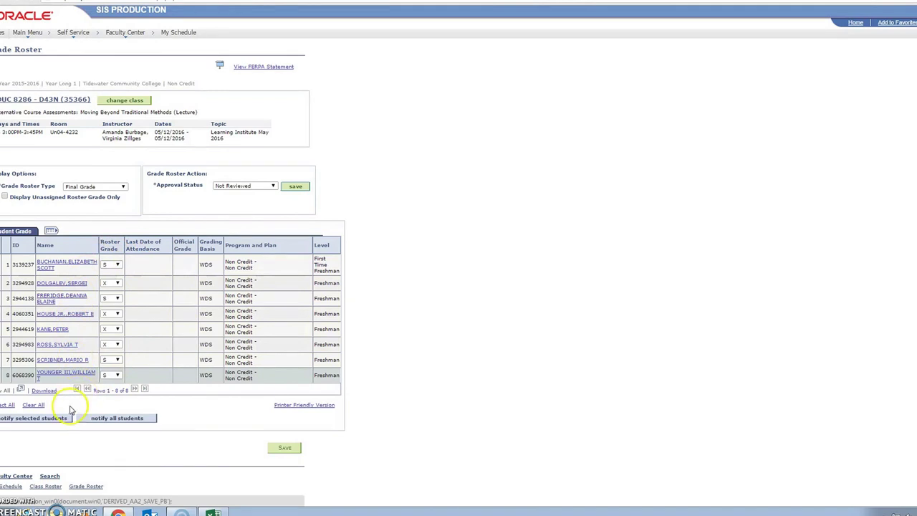
# View the printer-friendly version of the grade roster with its print option, and return to the editable roster.
pyautogui.click(282, 411)
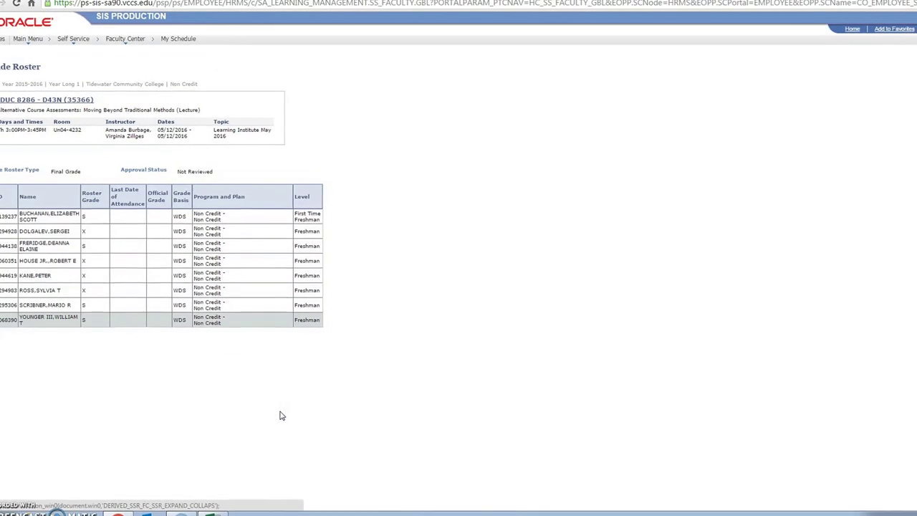
pyautogui.rightClick(84, 352)
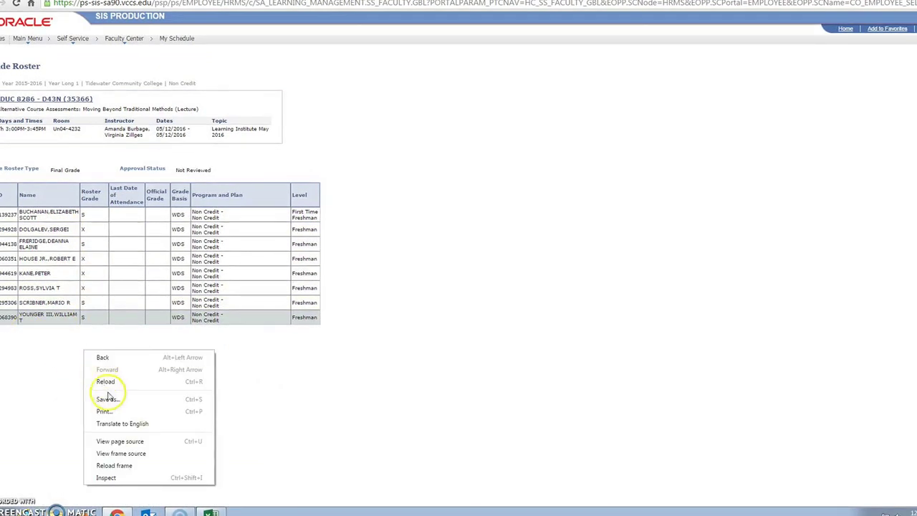
pyautogui.click(1, 337)
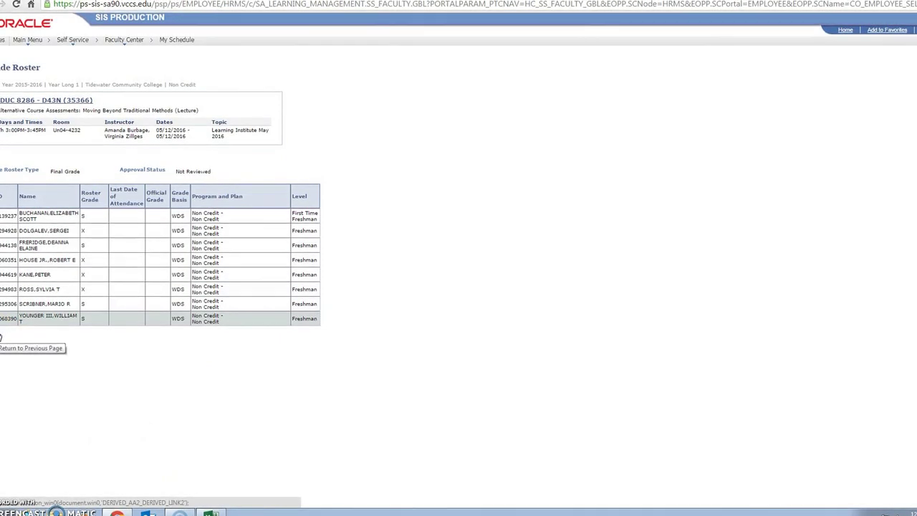
pyautogui.click(39, 347)
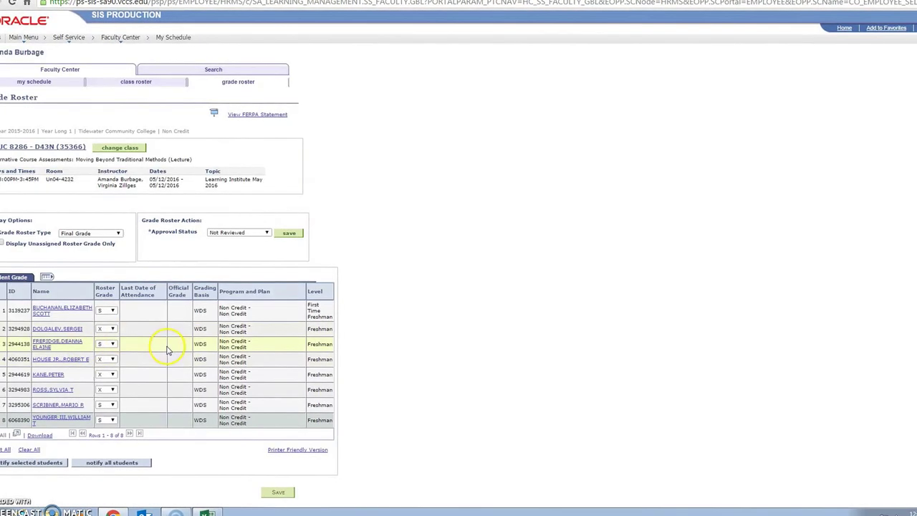
# Set the grade roster's approval status to Approved and save it.
pyautogui.click(232, 232)
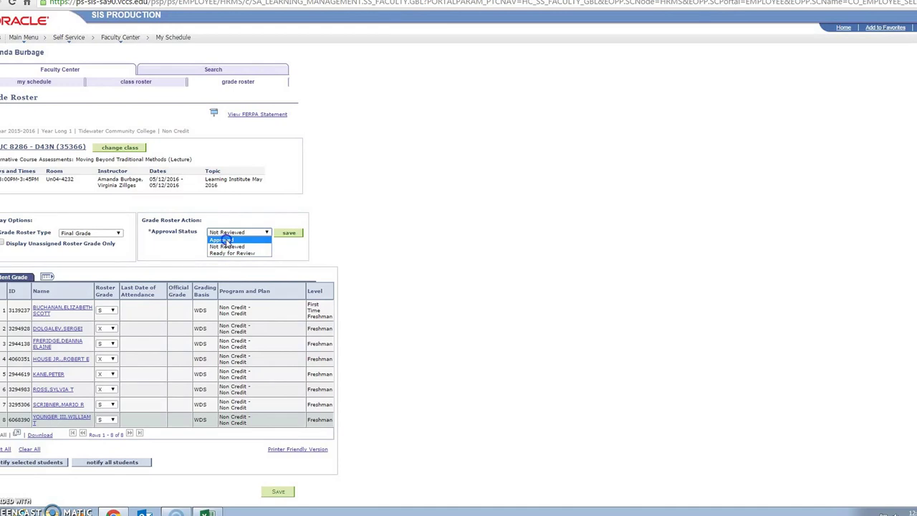
pyautogui.click(224, 241)
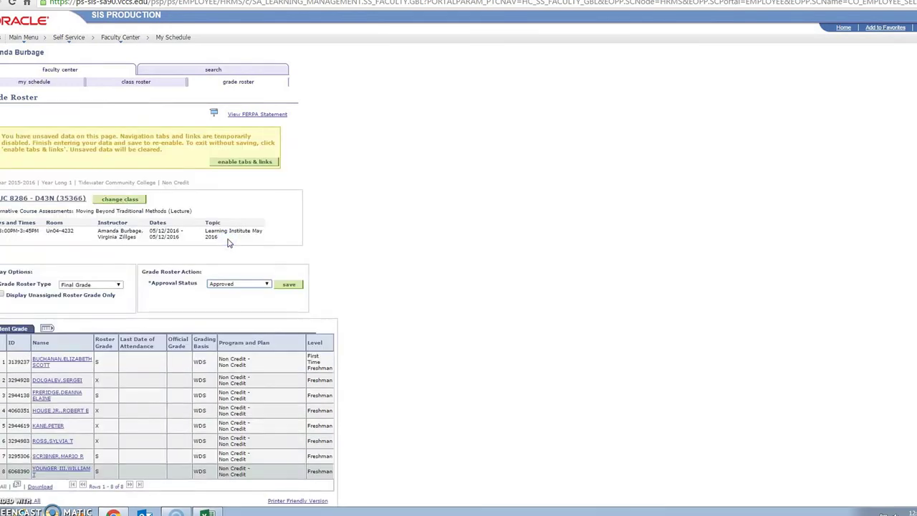
pyautogui.click(290, 286)
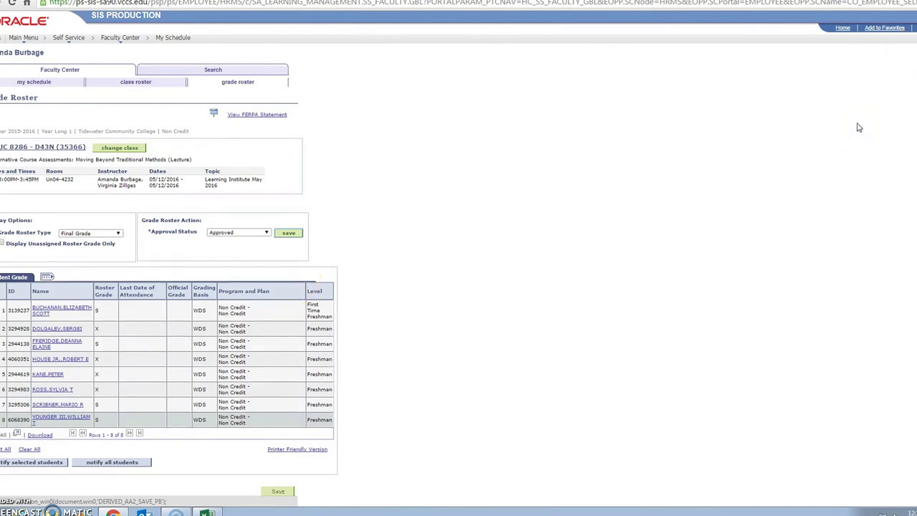
pyautogui.click(855, 123)
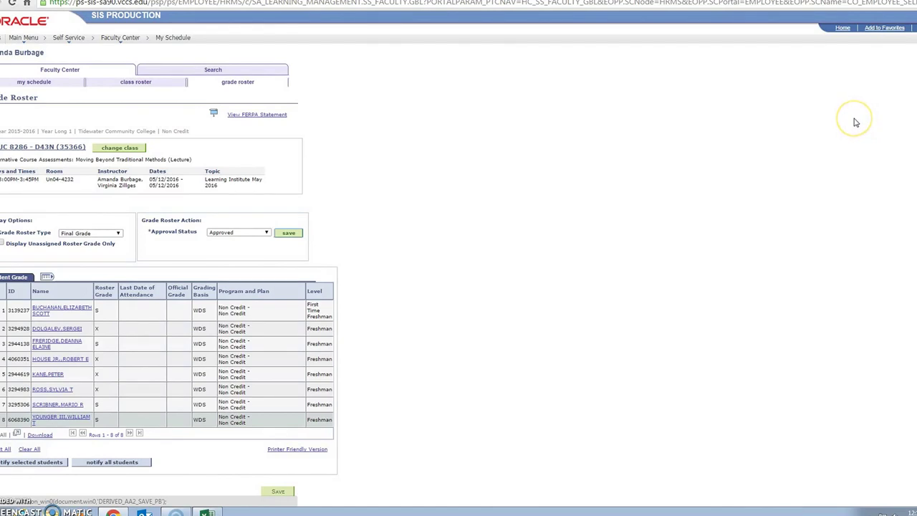